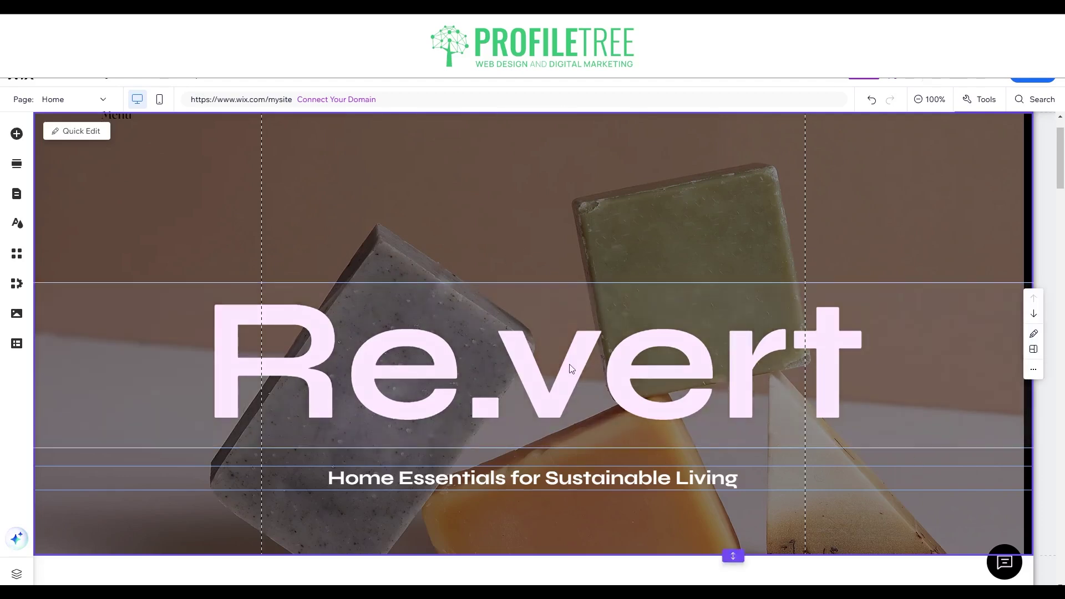
Step: Add an empty section below the Re.vert hero banner and make it 641 px tall
scroll(580, 514, "down", 1)
scroll(580, 513, "down", 2)
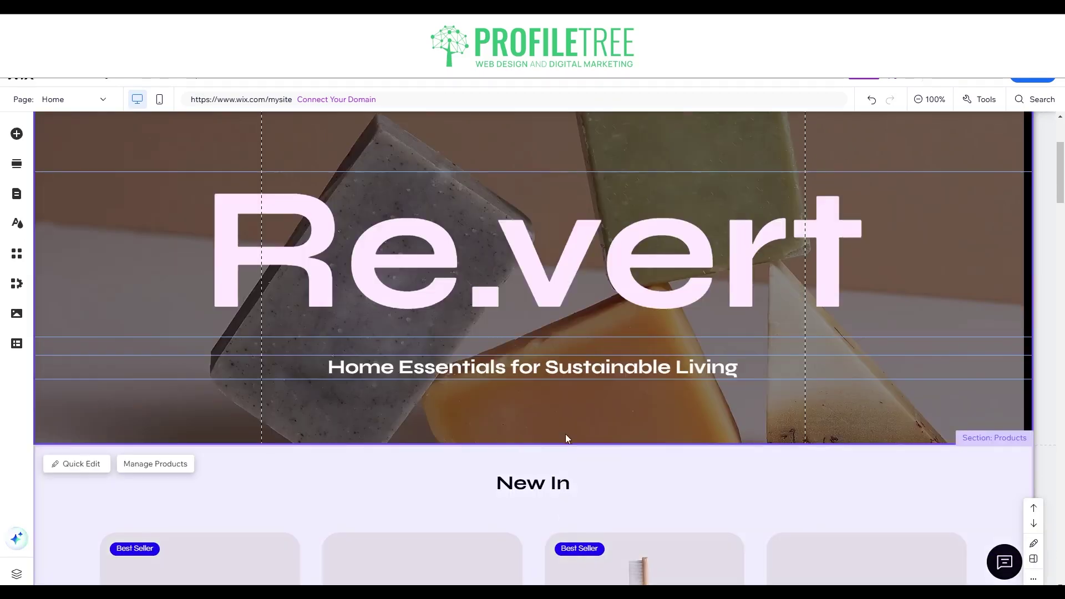
mouse_move(538, 443)
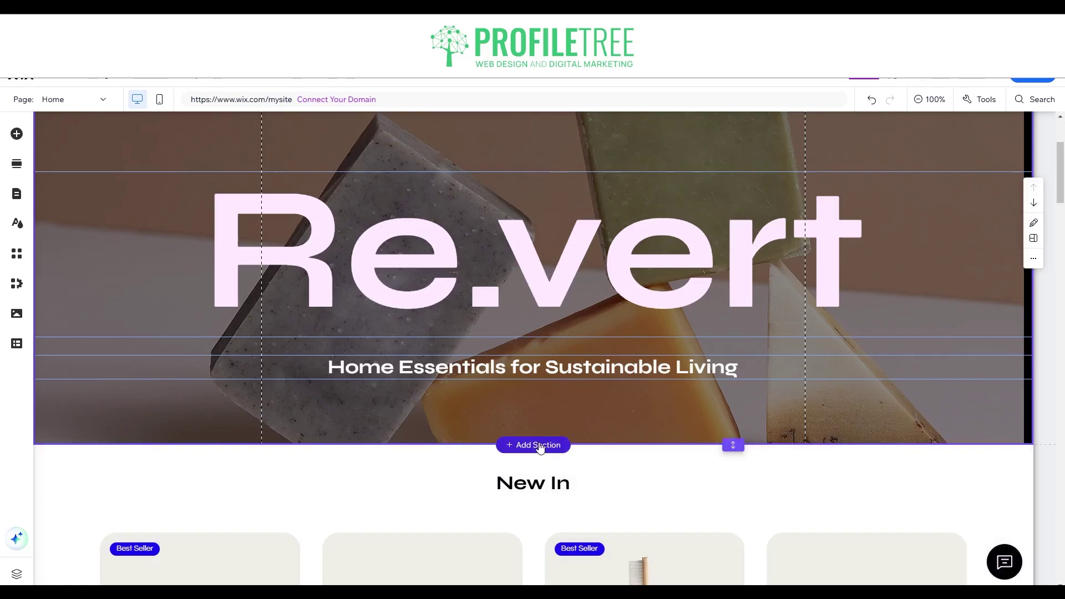
left_click(538, 445)
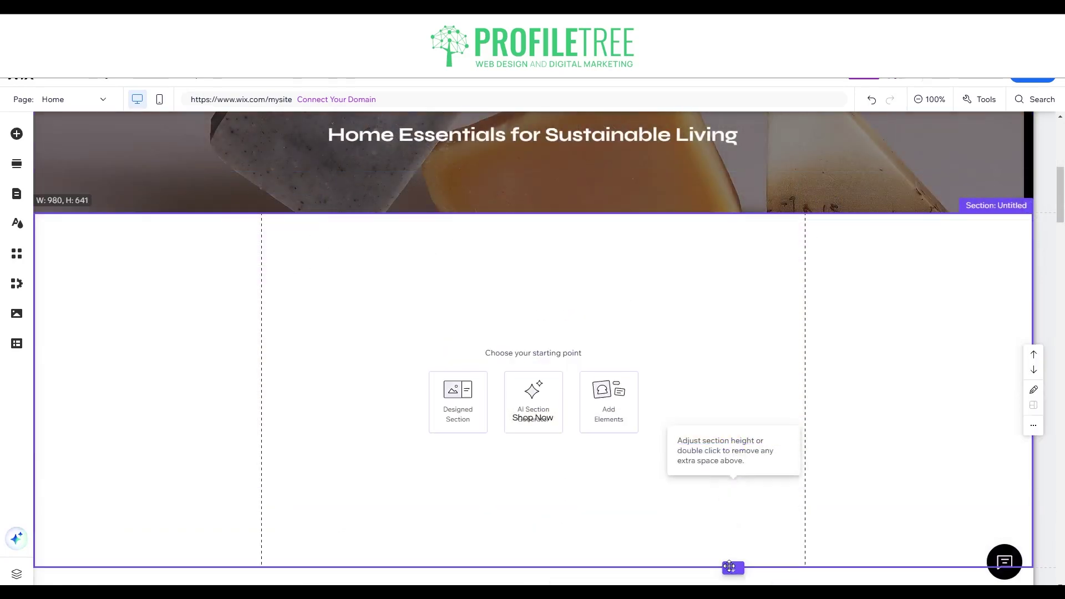
left_click_drag(733, 488, 729, 567)
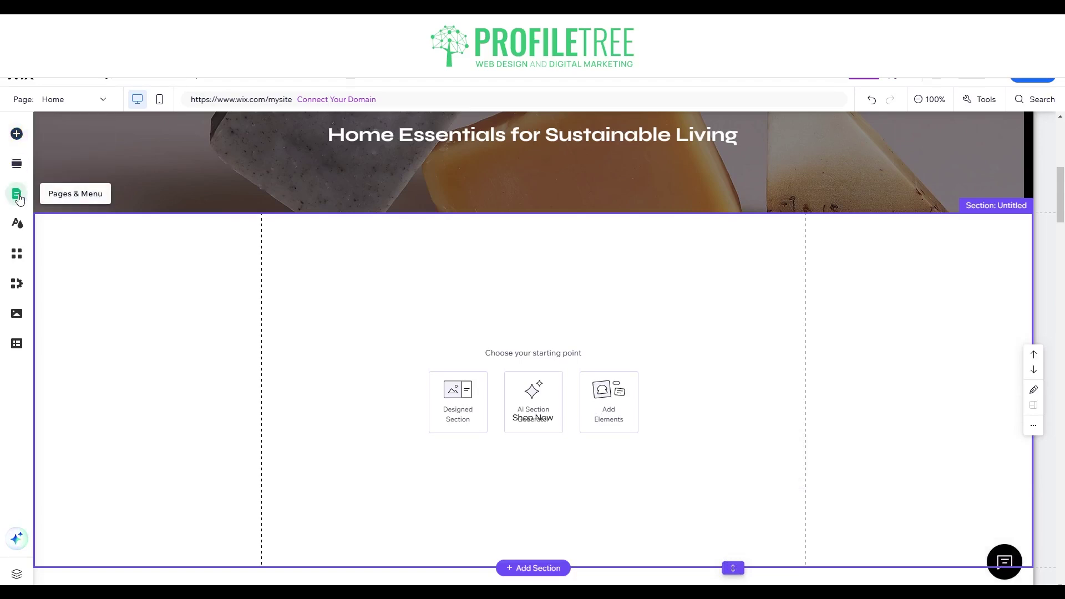
Step: Show the Embed Code element options: Embed HTML, Embed a site and Custom element
left_click(17, 135)
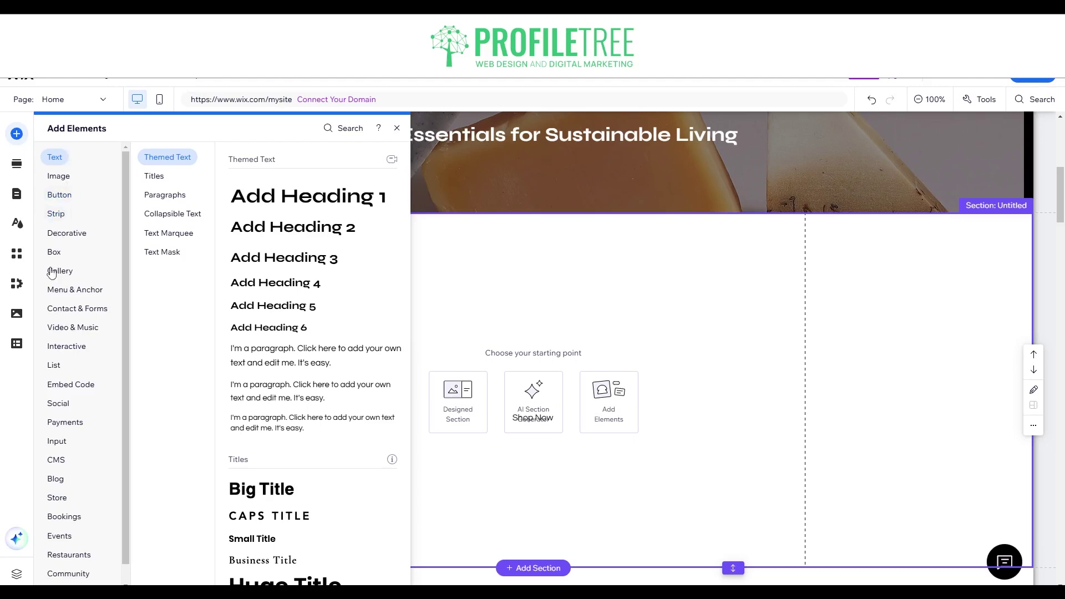
left_click(66, 390)
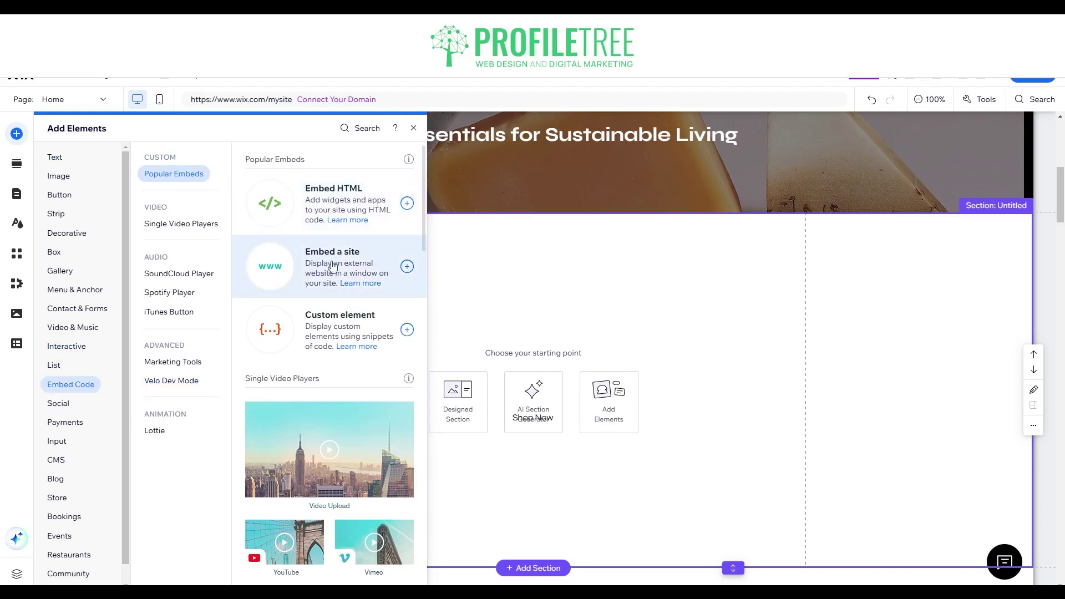
left_click(303, 209)
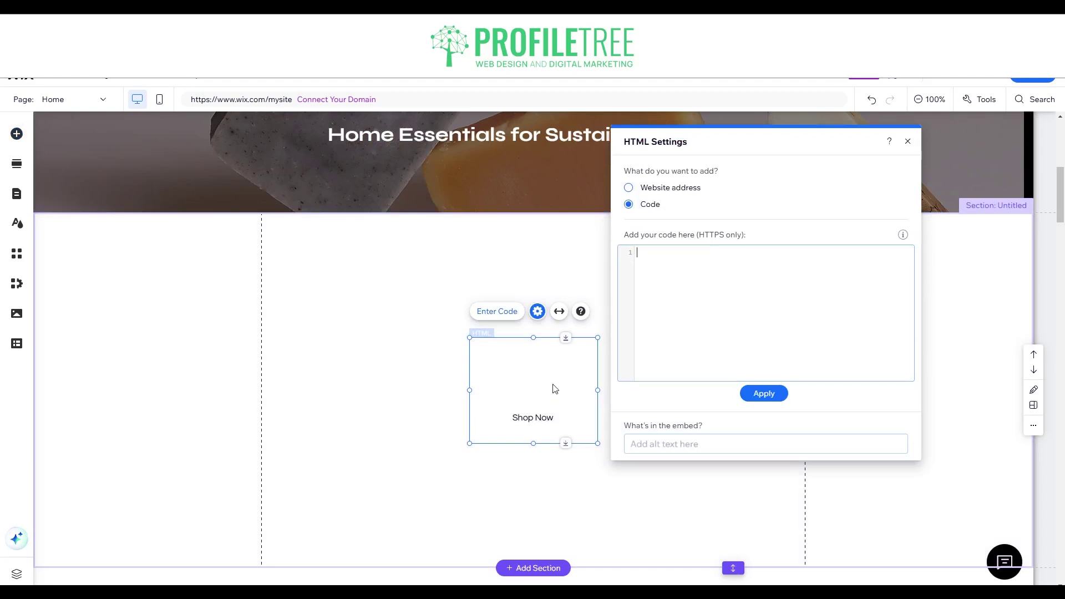
left_click(661, 191)
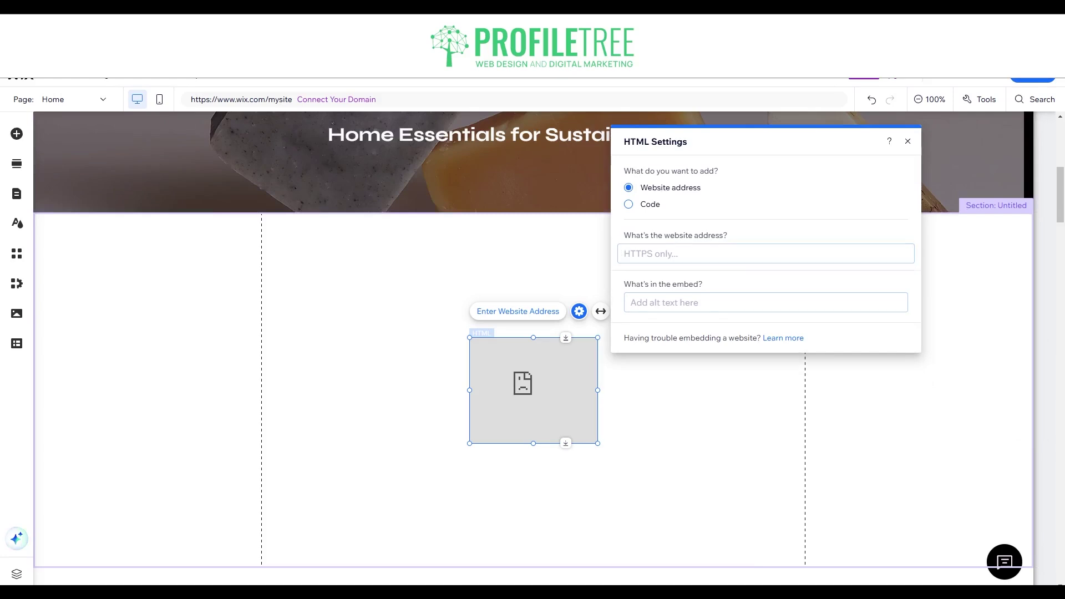
type("https://profiletree.com/")
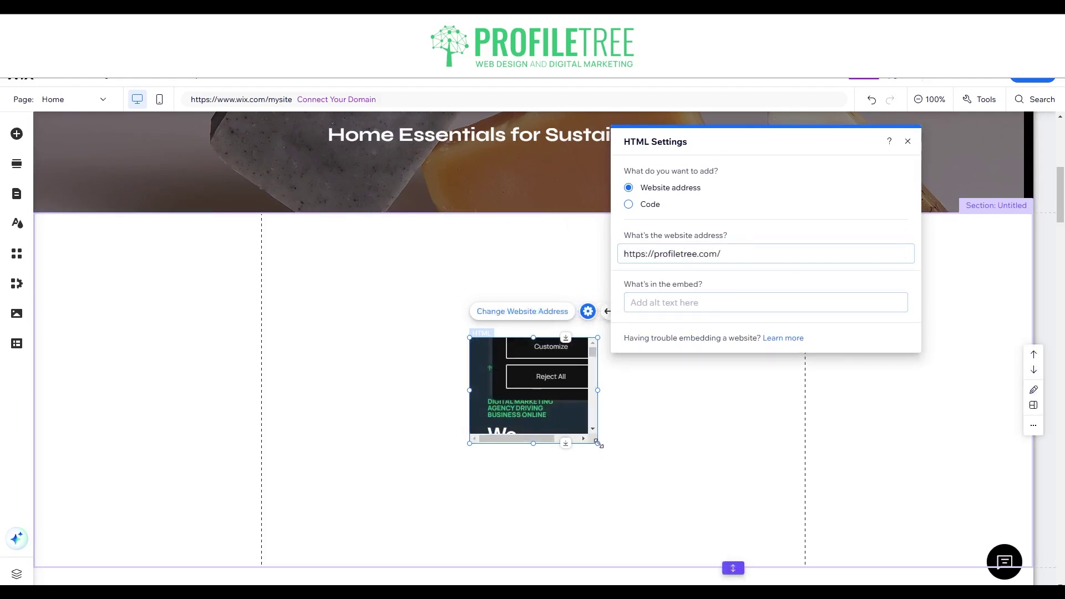
left_click_drag(597, 443, 805, 531)
left_click_drag(470, 337, 261, 257)
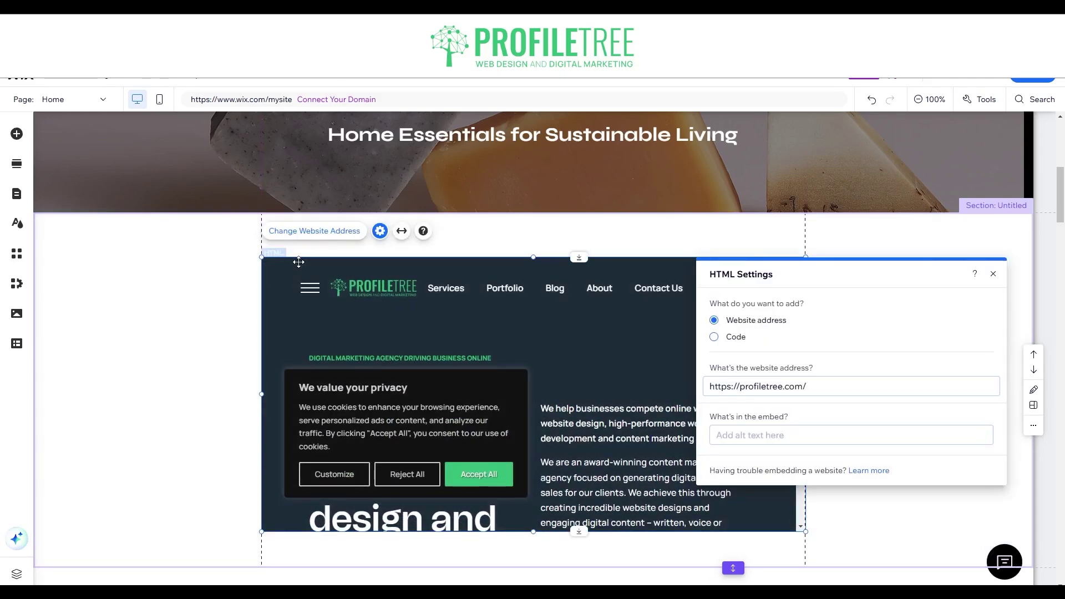
Step: Stretch the embedded ProfileTree site to full page width with 0 px margins
left_click(994, 275)
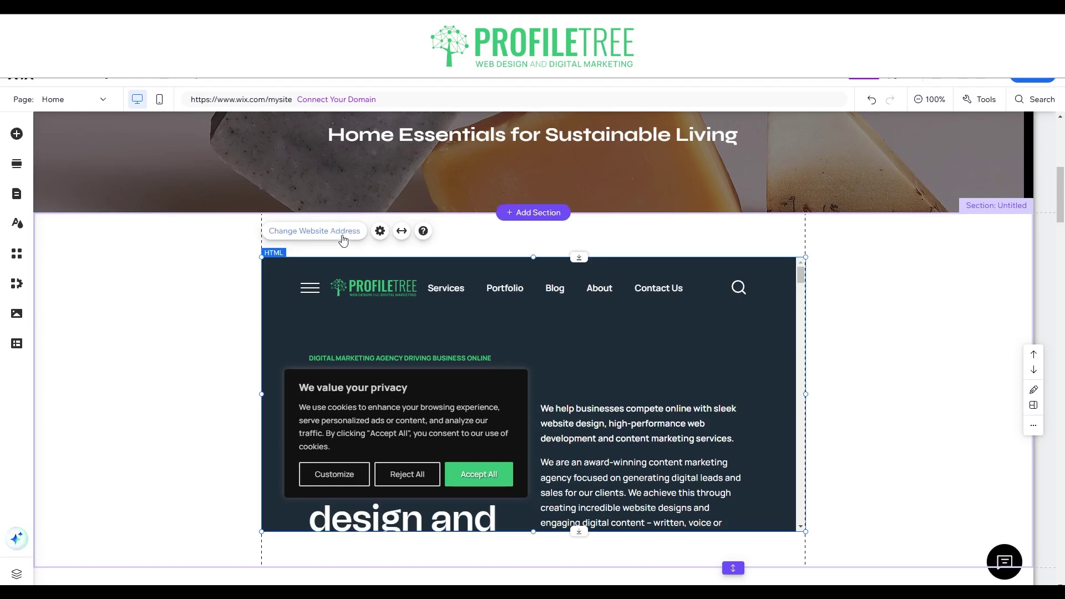
mouse_move(261, 257)
left_mouse_down()
mouse_move(392, 303)
mouse_move(344, 283)
mouse_move(320, 290)
mouse_move(262, 251)
left_mouse_up()
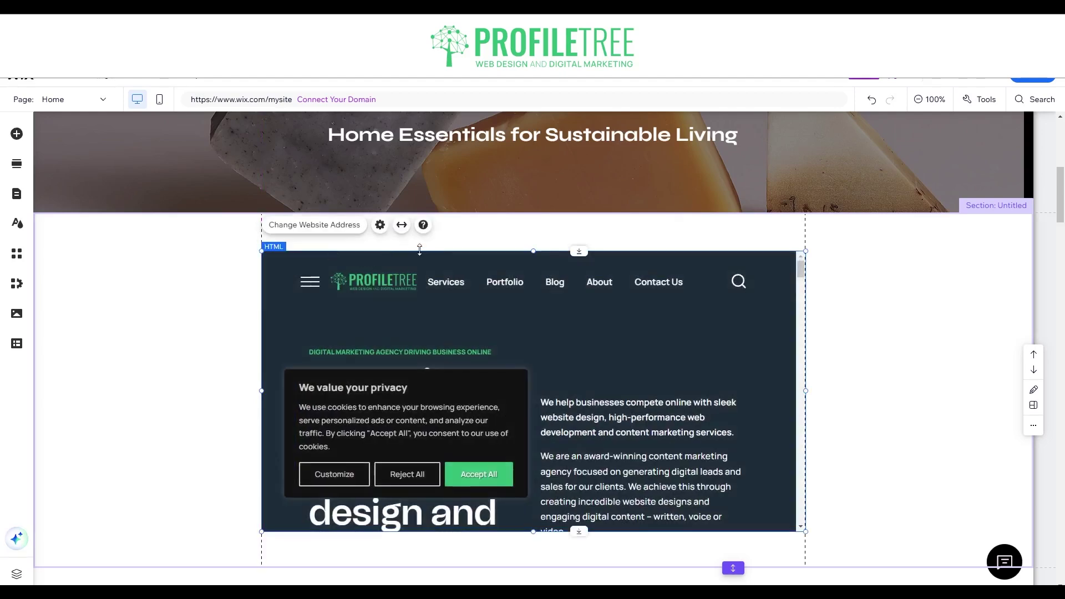
left_click(402, 228)
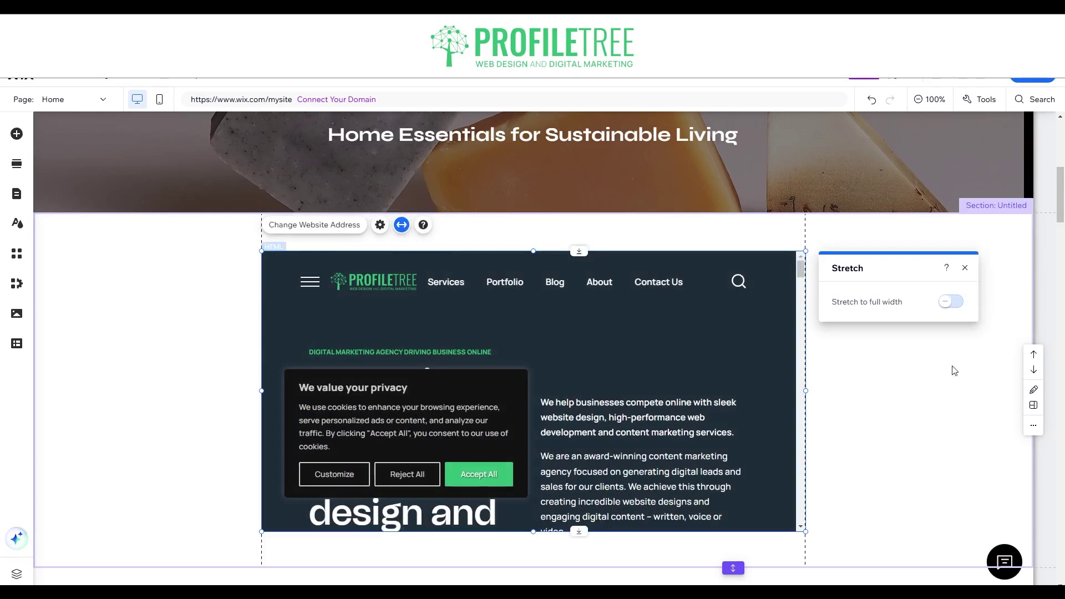
left_click(943, 301)
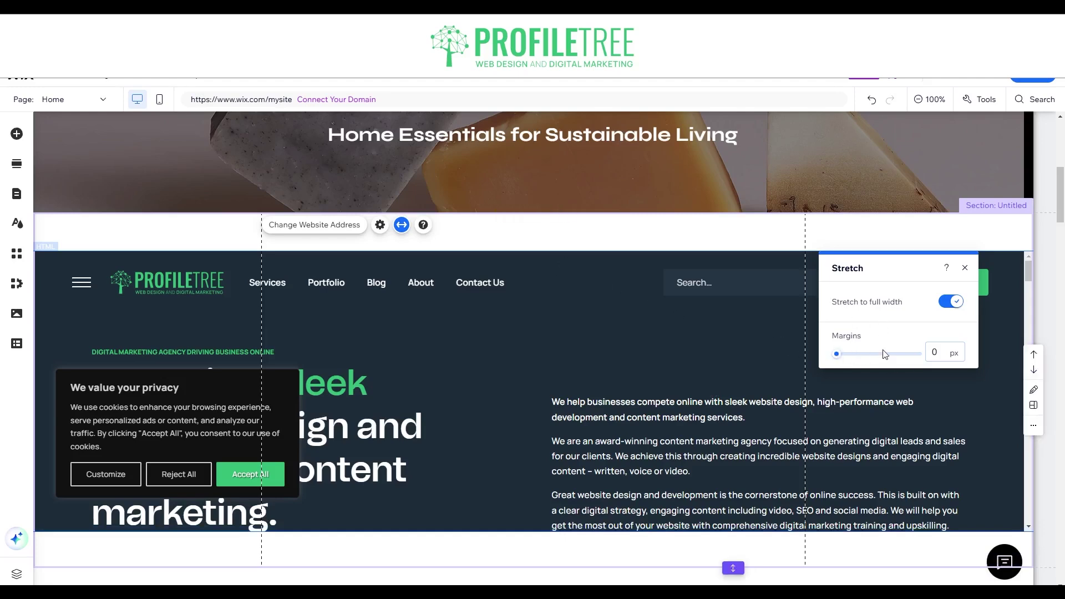
left_click(965, 268)
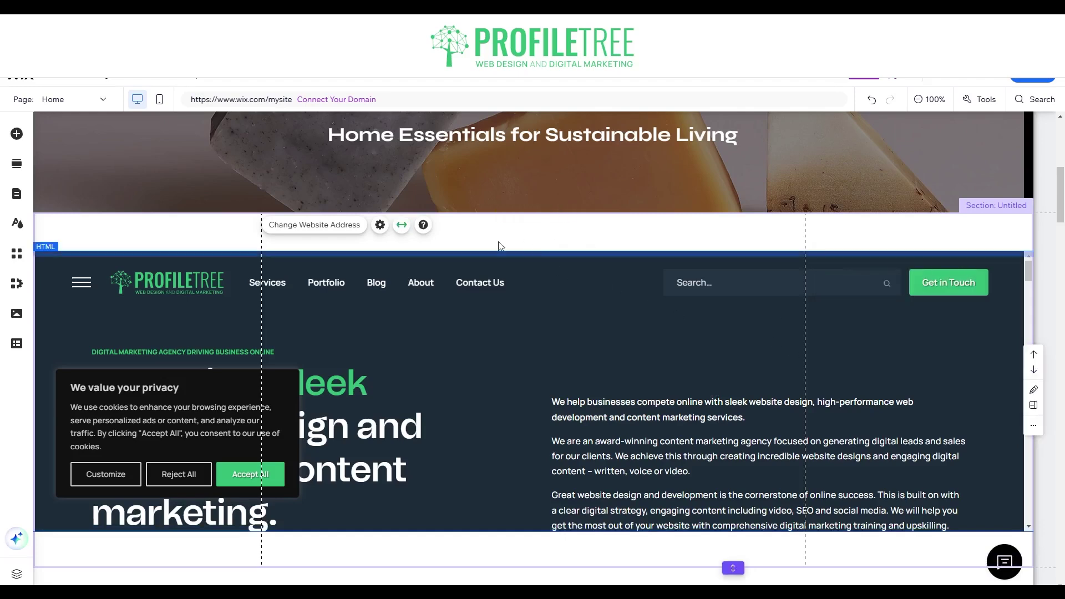
left_click(342, 229)
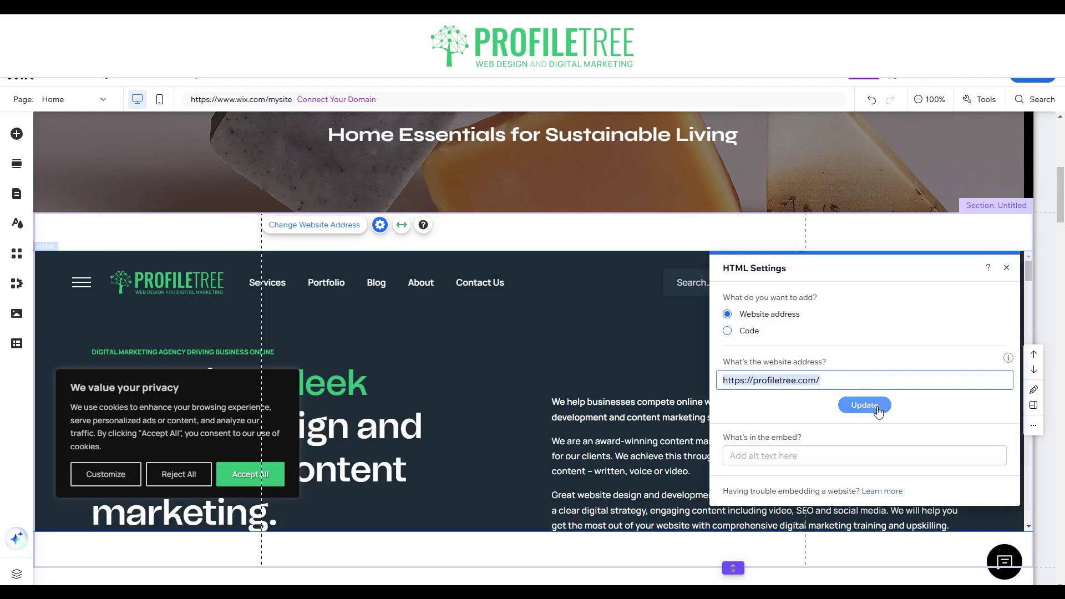
Step: Switch the embed's HTML Settings from Website address to Code mode
left_click(731, 332)
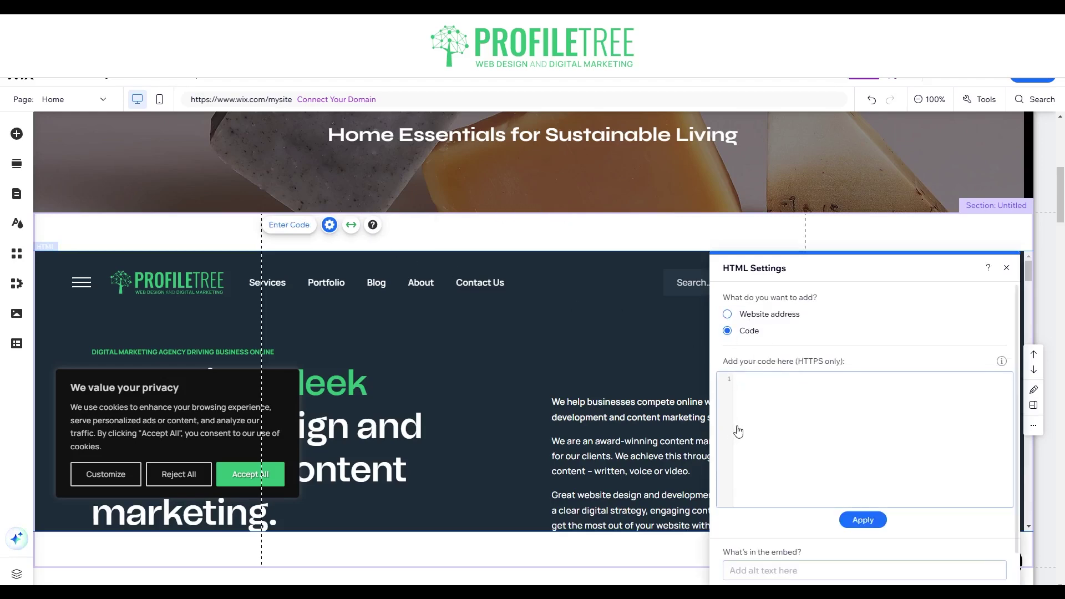
left_click(727, 314)
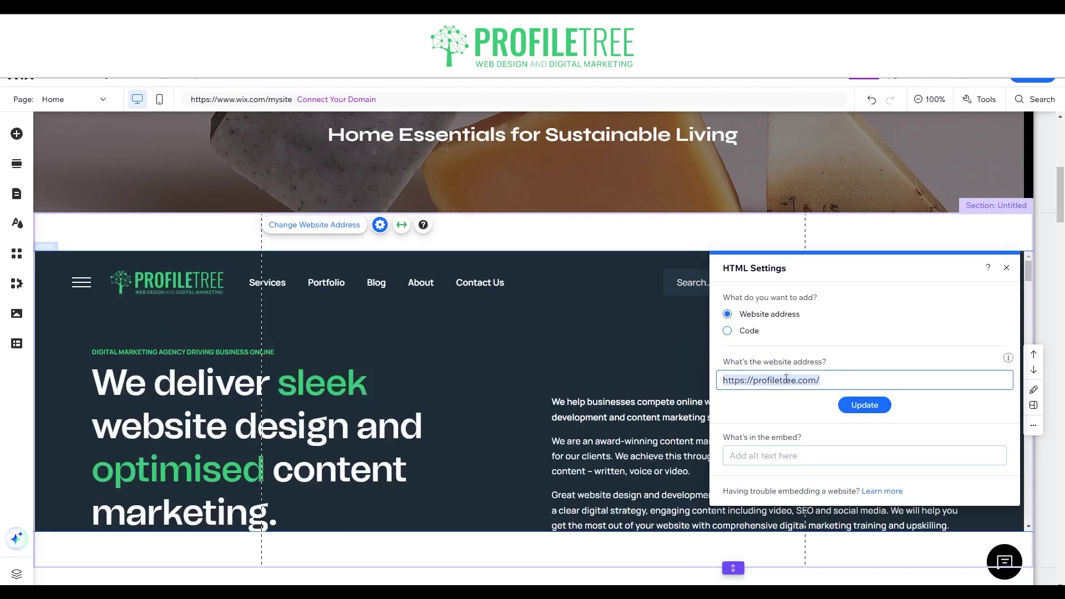
left_click(729, 331)
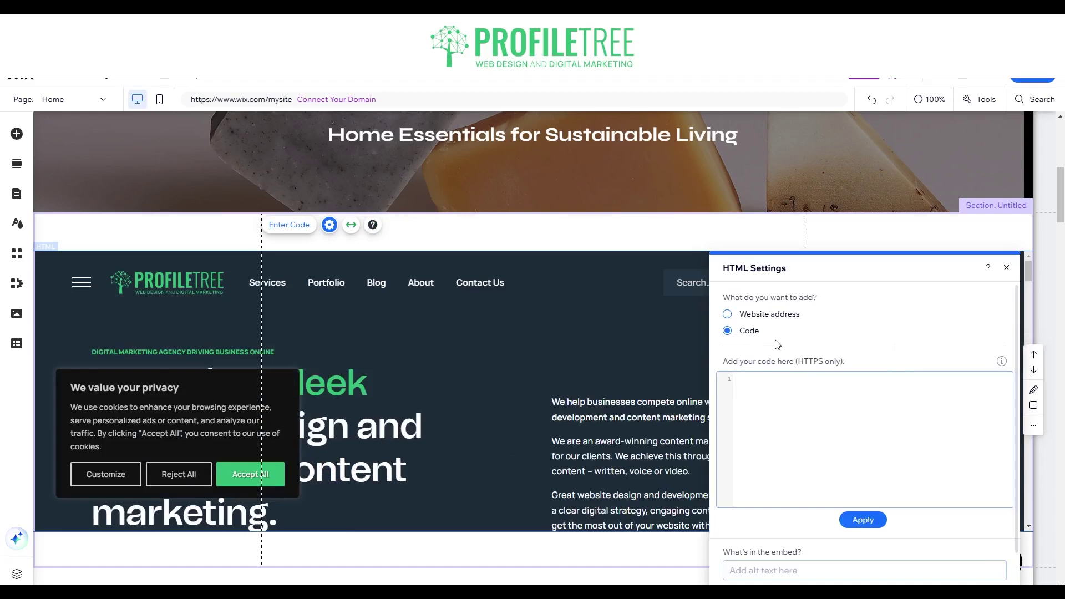
scroll(820, 435, "down", 1)
scroll(858, 449, "up", 1)
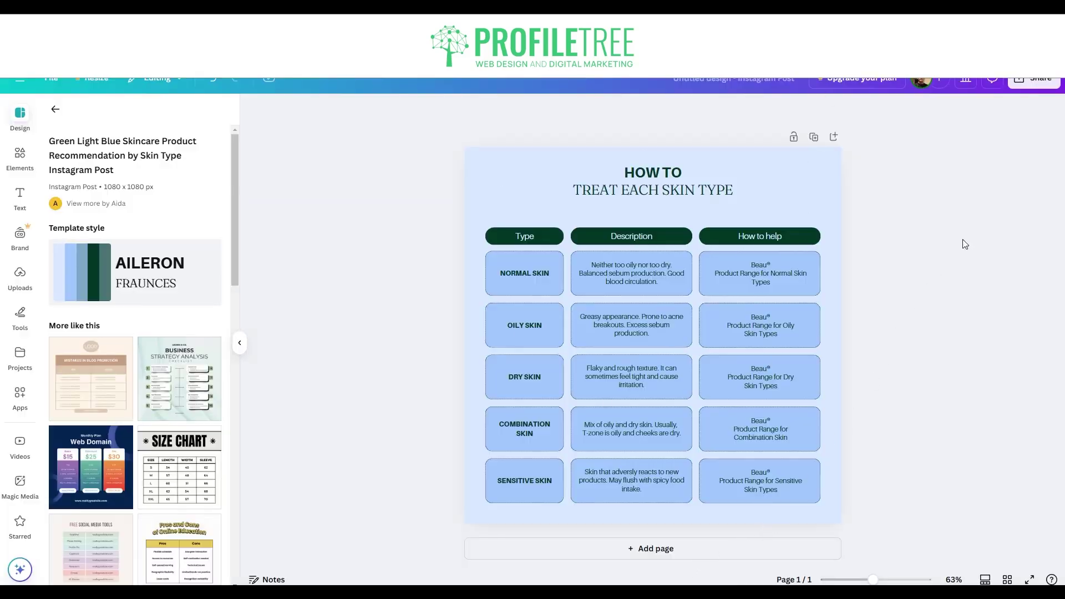
Step: Generate Canva embed codes for the skin-type design and copy its HTML embed code
left_click(1035, 81)
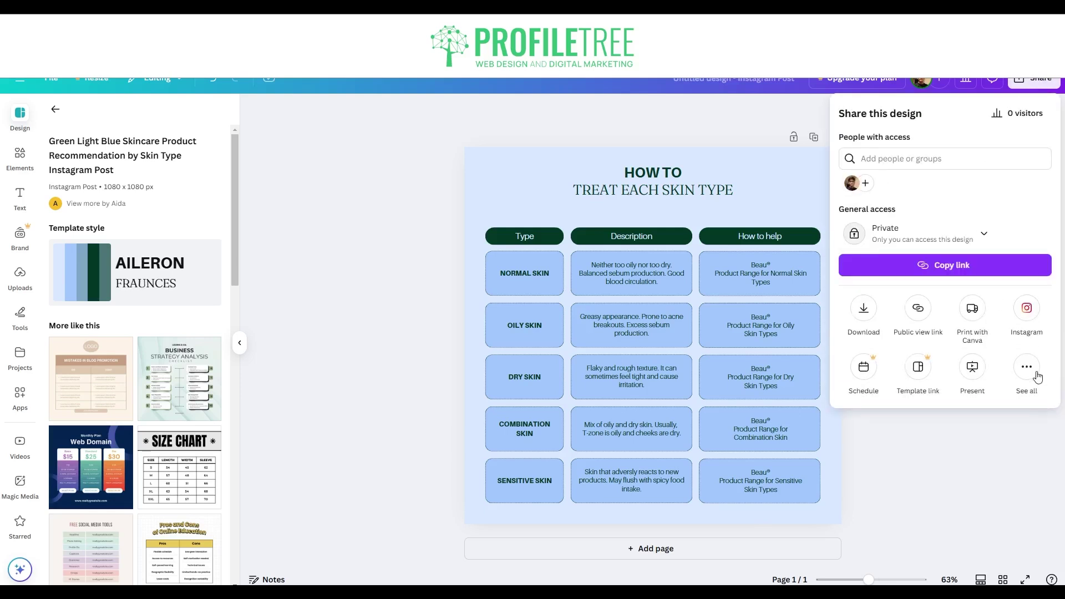
left_click(1026, 367)
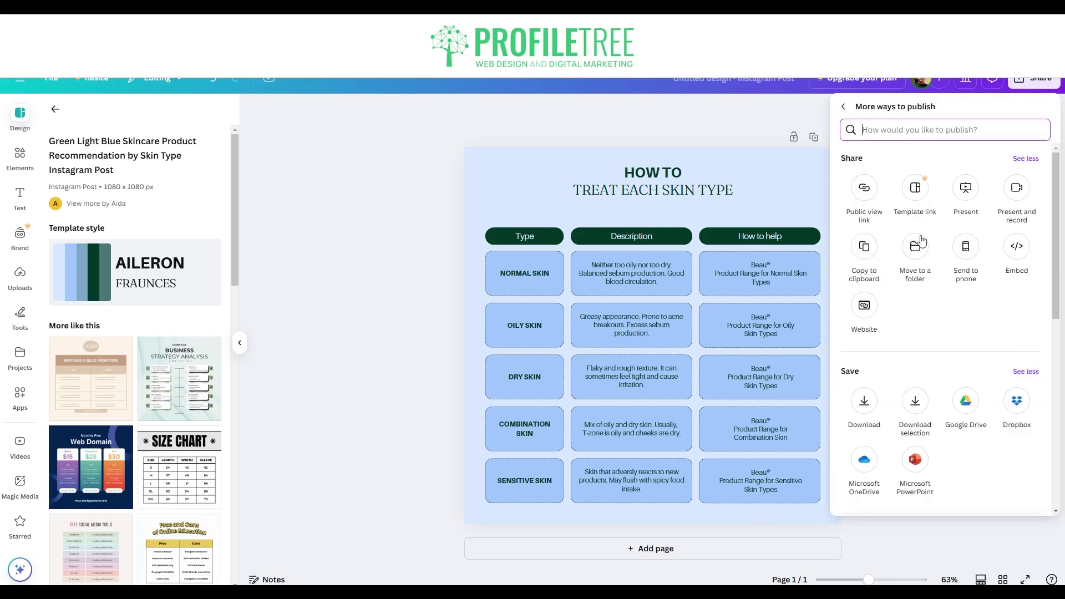
left_click(1018, 251)
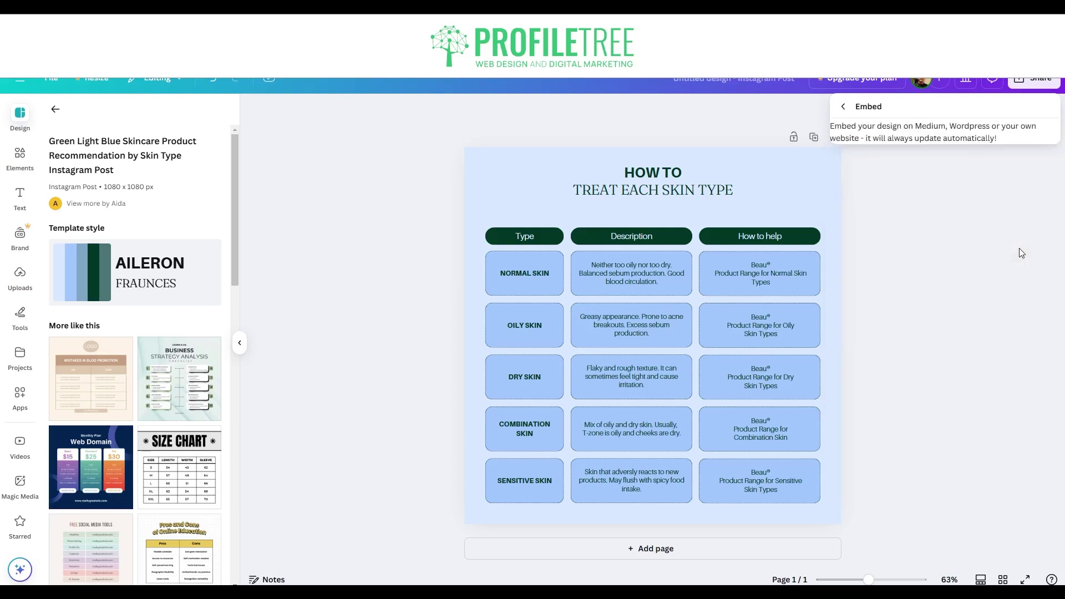
left_click(954, 177)
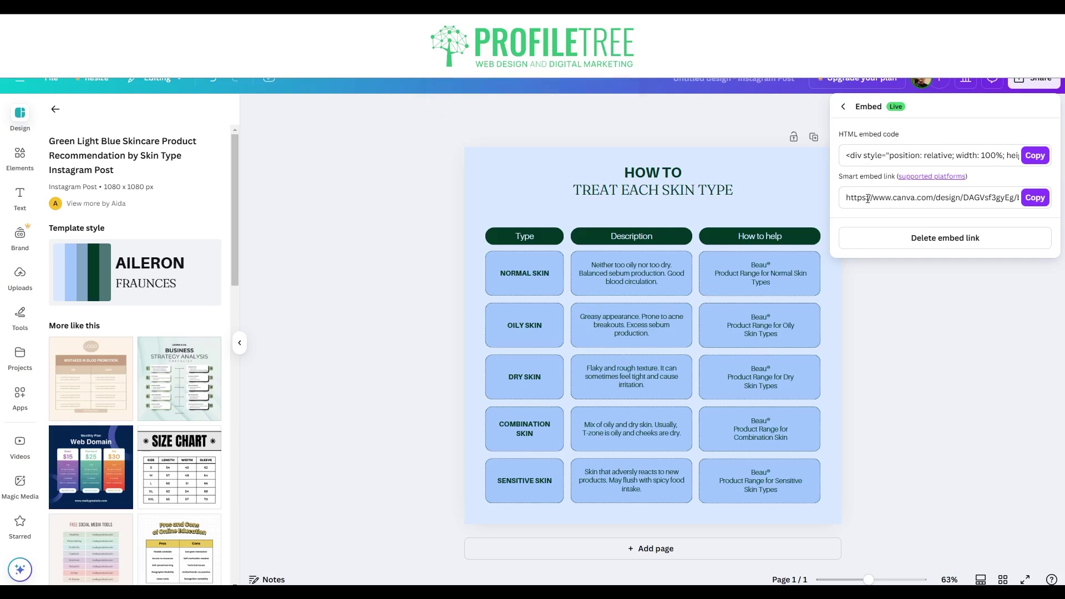
left_click(1034, 155)
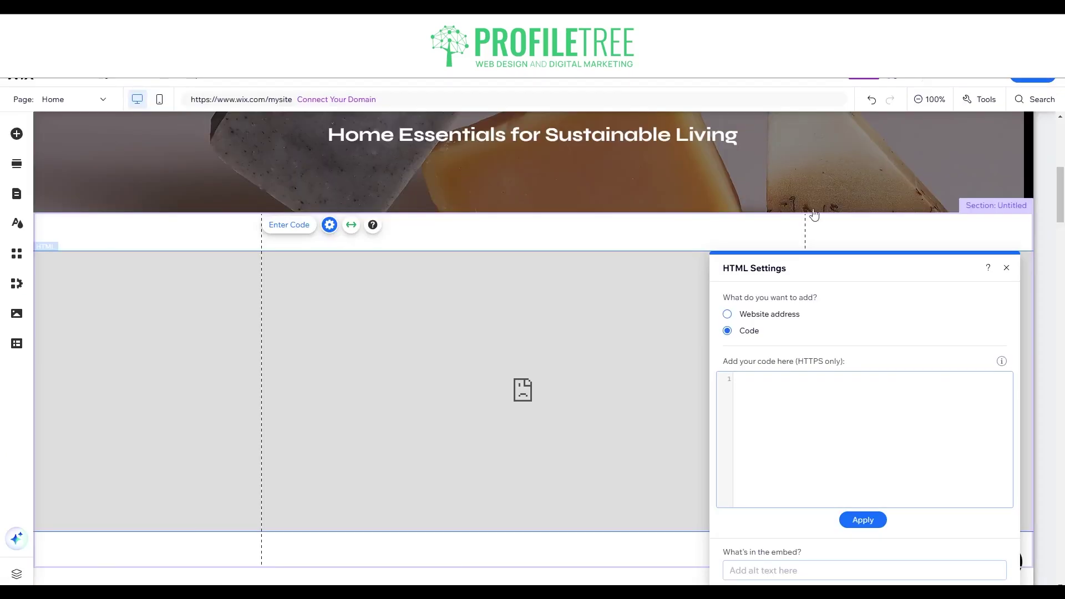
Step: Paste the Canva code into the embed, delete the designer credit, and update it
left_click(771, 377)
key("ctrl+v")
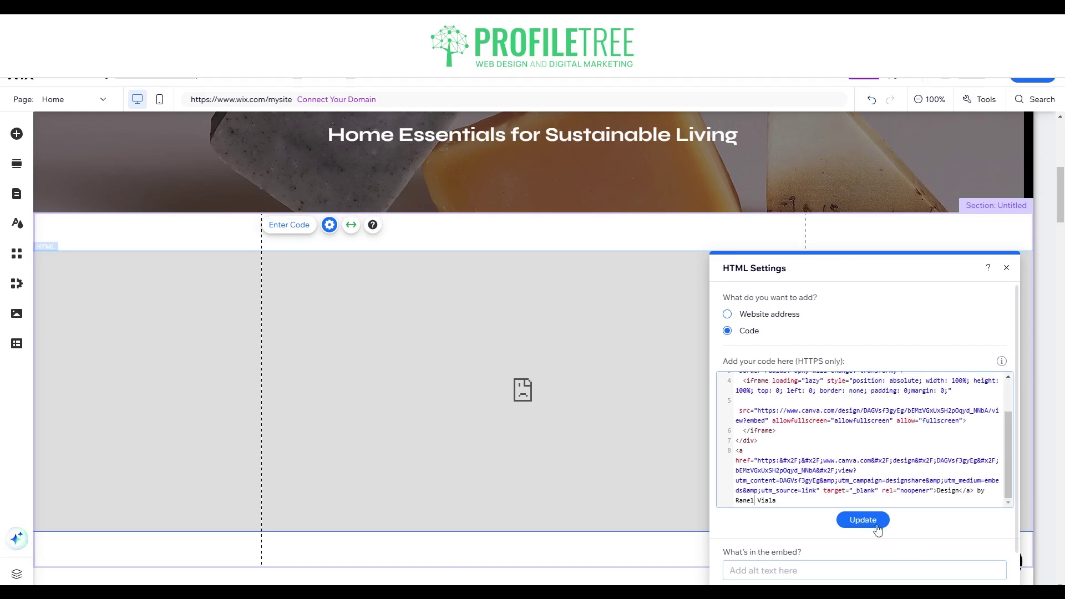
left_click(979, 493, "shift")
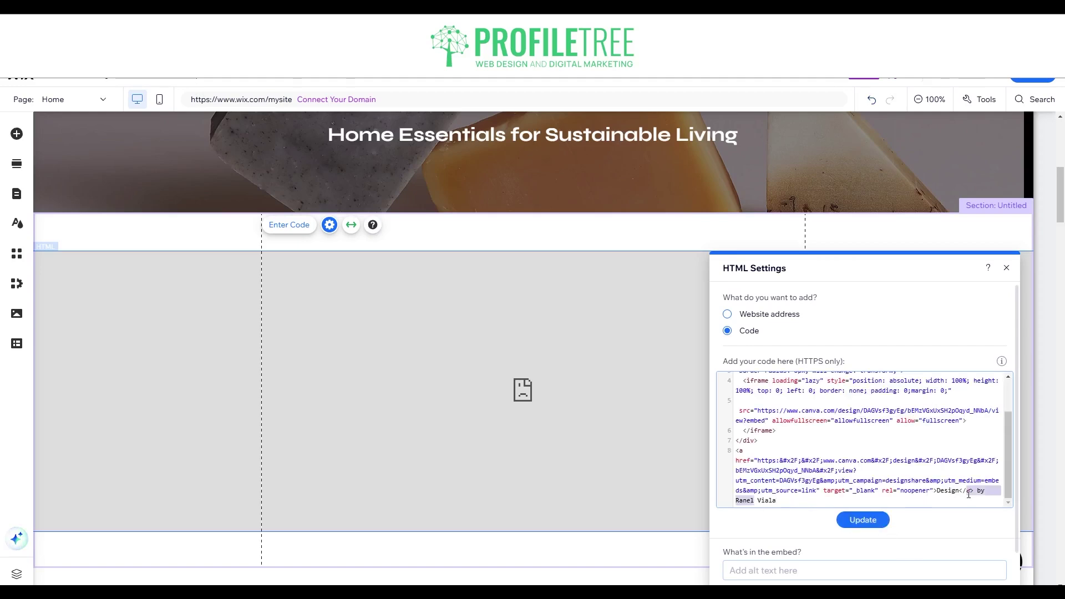
key("BackSpace")
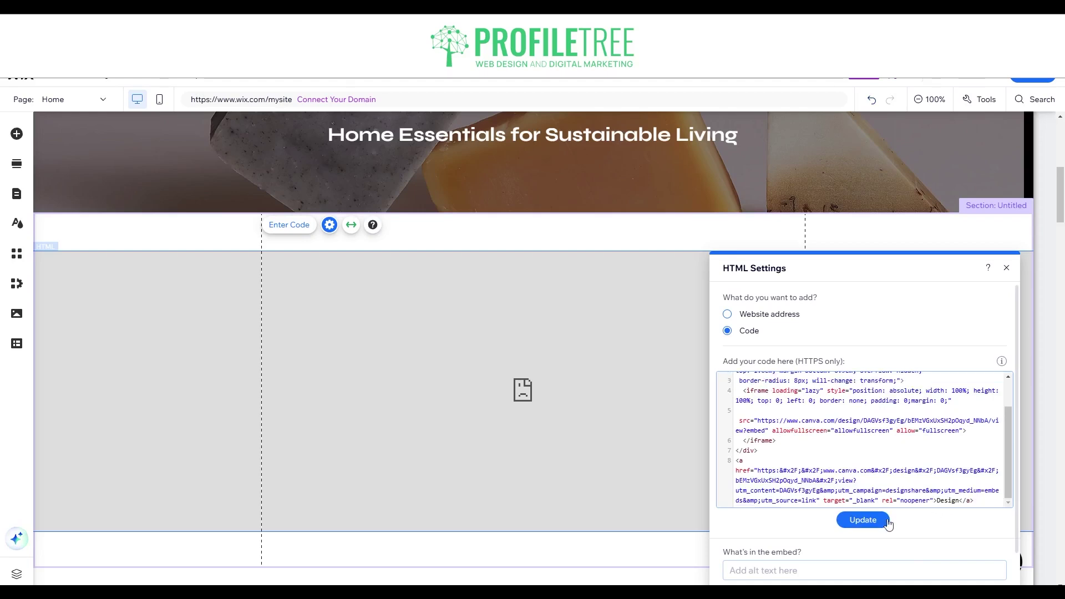
left_click(865, 521)
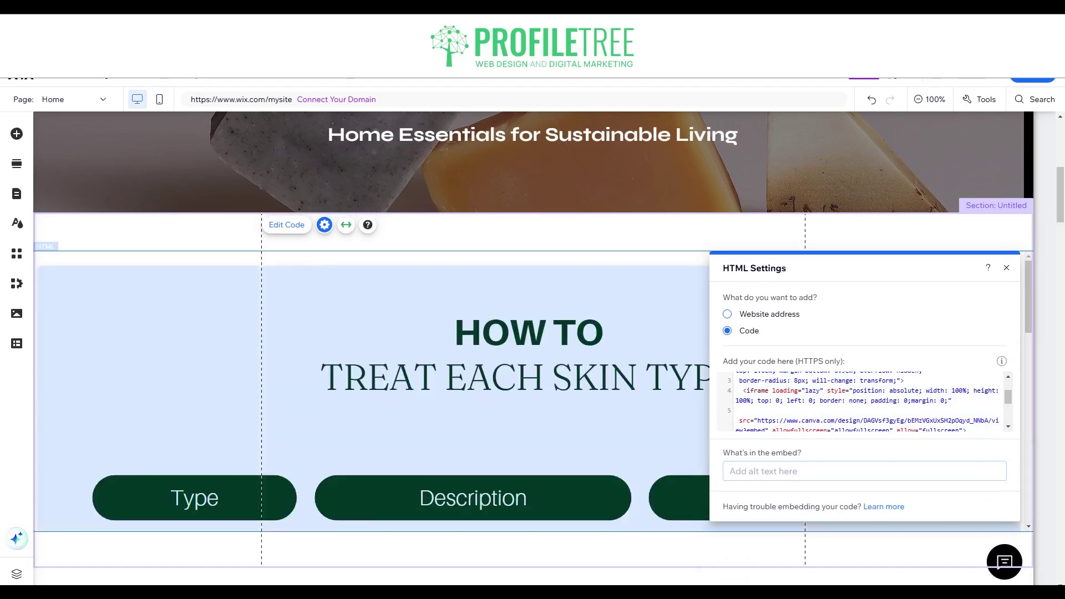
Step: Close HTML Settings and scroll to check the skin-type design above New In
left_click(1006, 267)
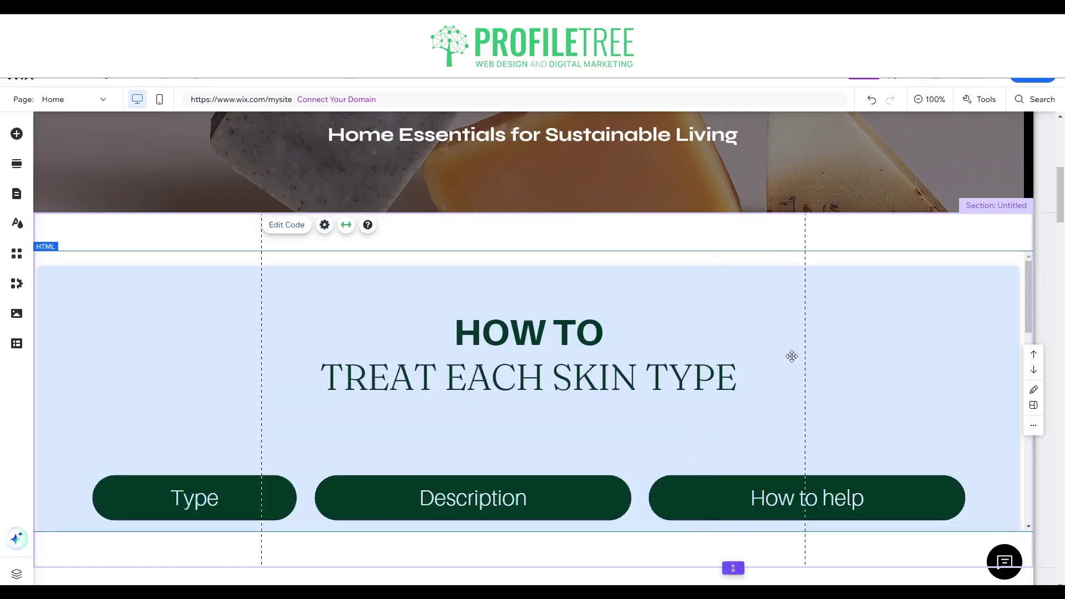
scroll(808, 383, "down", 2)
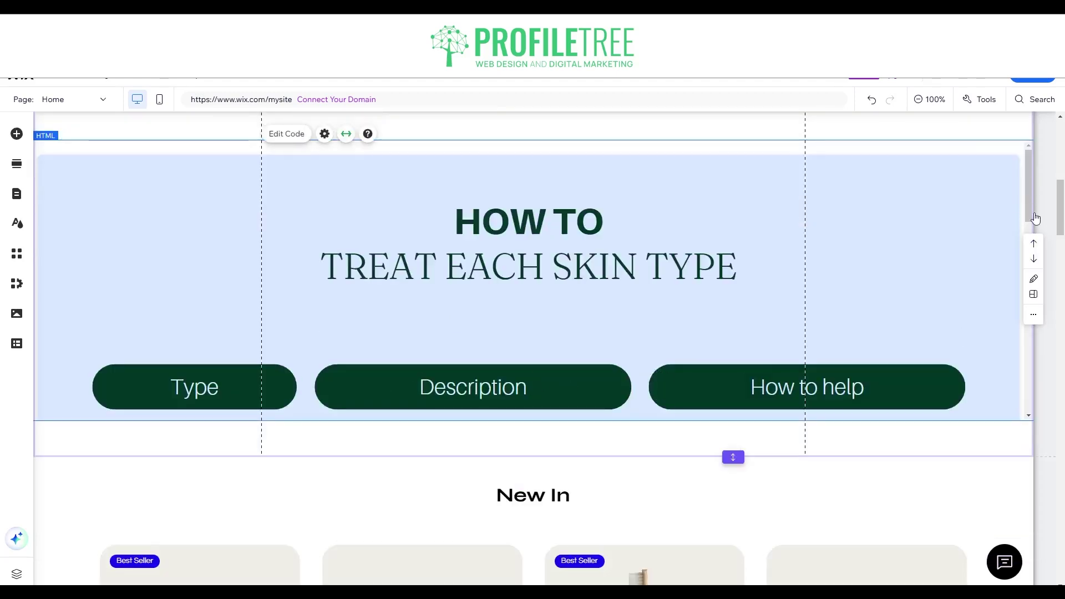
scroll(659, 297, "down", 1)
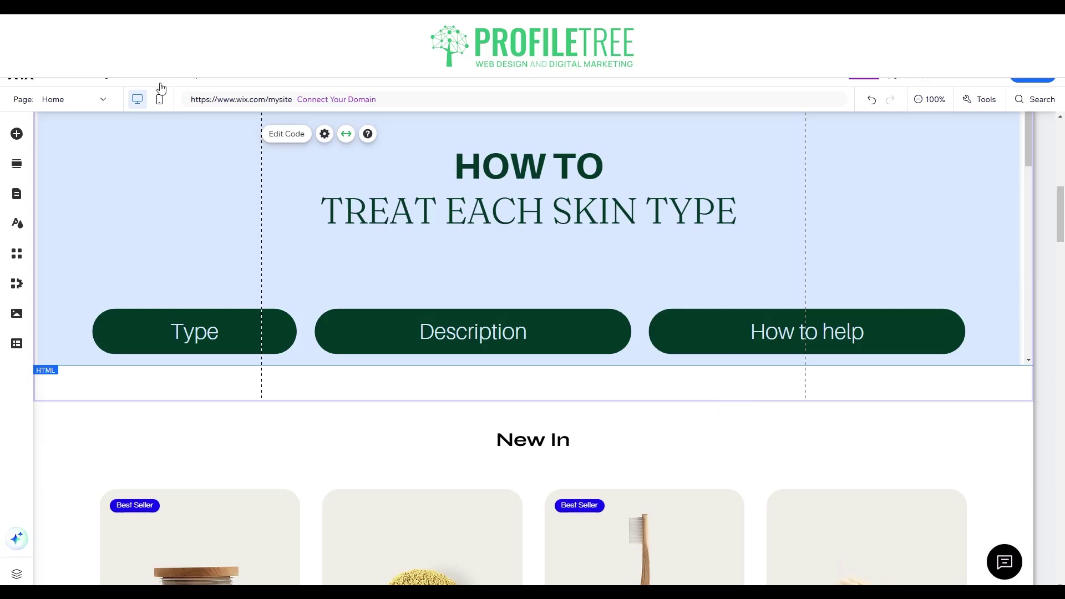
Step: Turn on Velo Dev Mode to show the New Page code panel
mouse_move(183, 75)
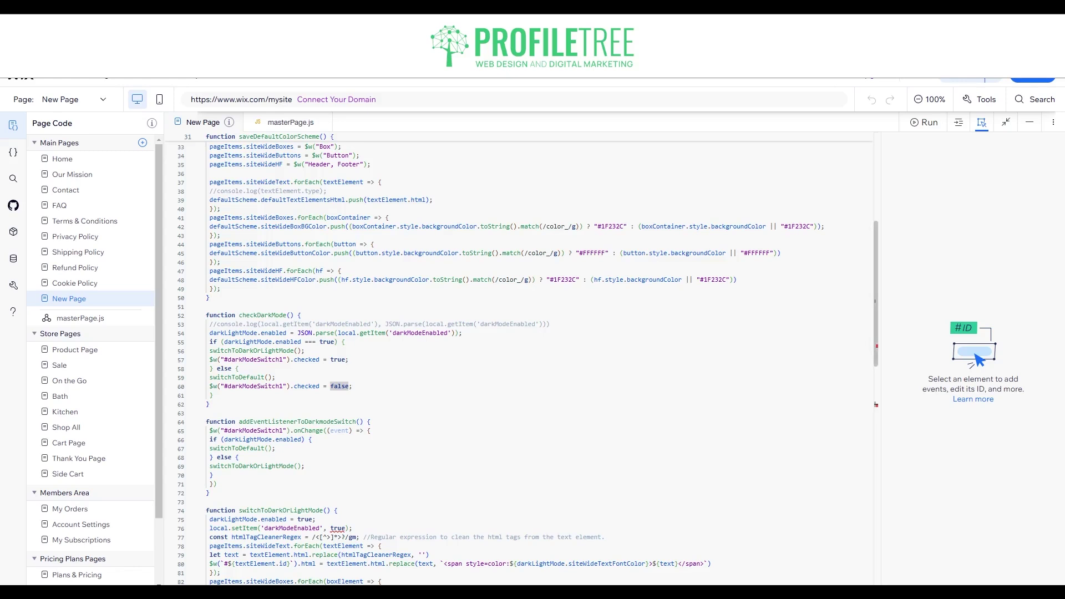
Step: Review the New Page code, then open masterPage.js and select all its code
scroll(518, 360, "up", 2)
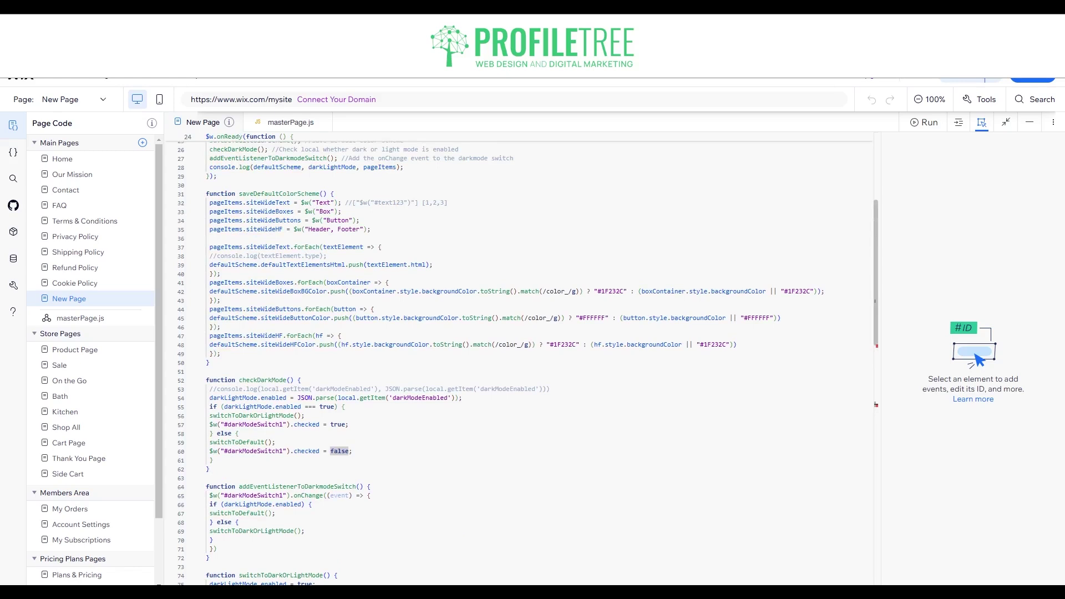
scroll(519, 360, "up", 6)
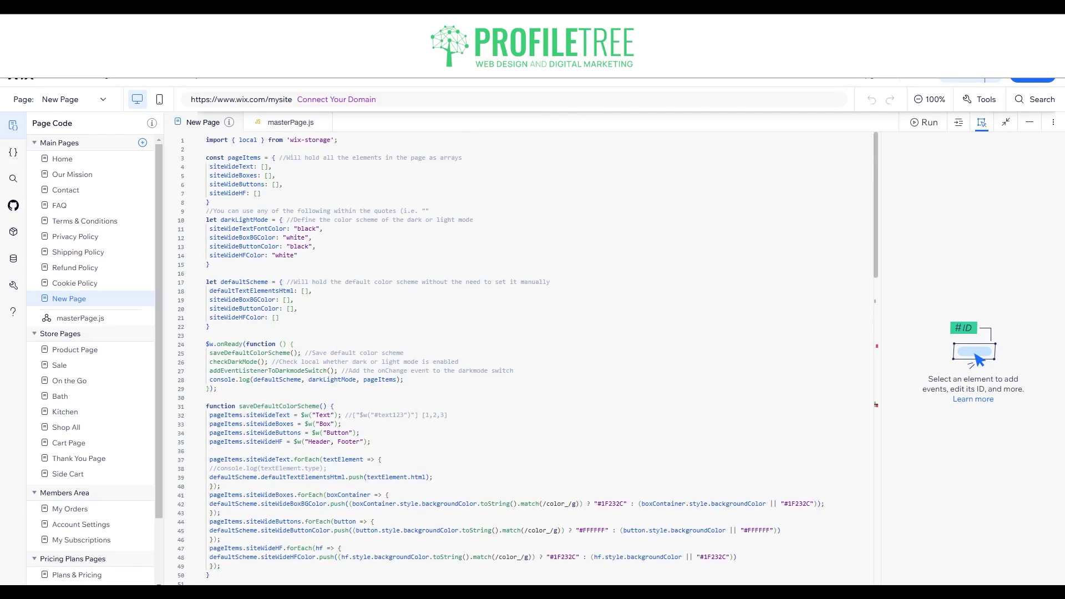
scroll(521, 360, "down", 10)
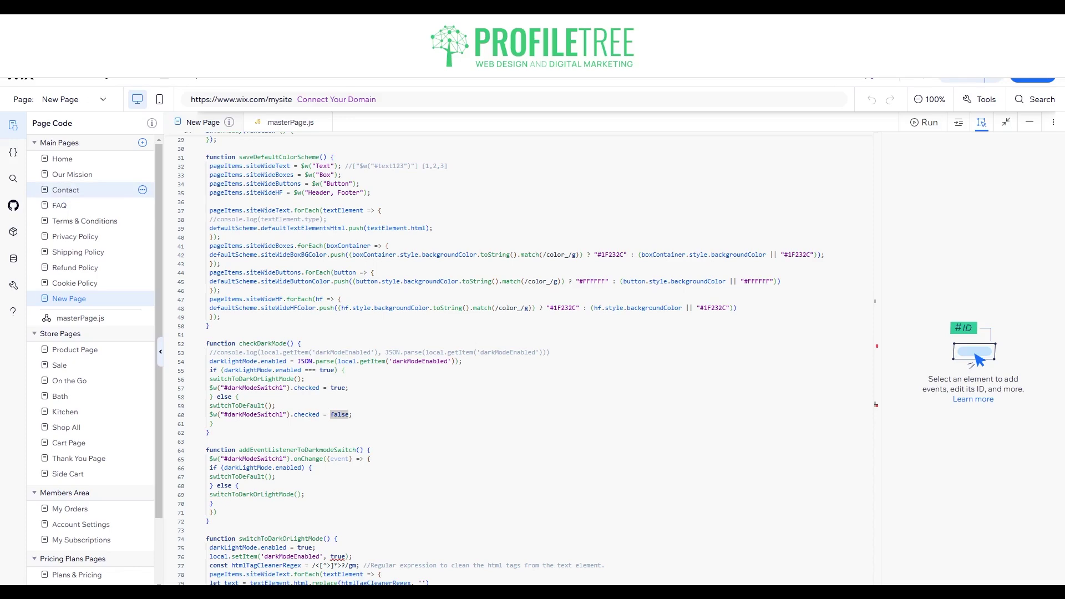
left_click(83, 320)
key("ctrl+a")
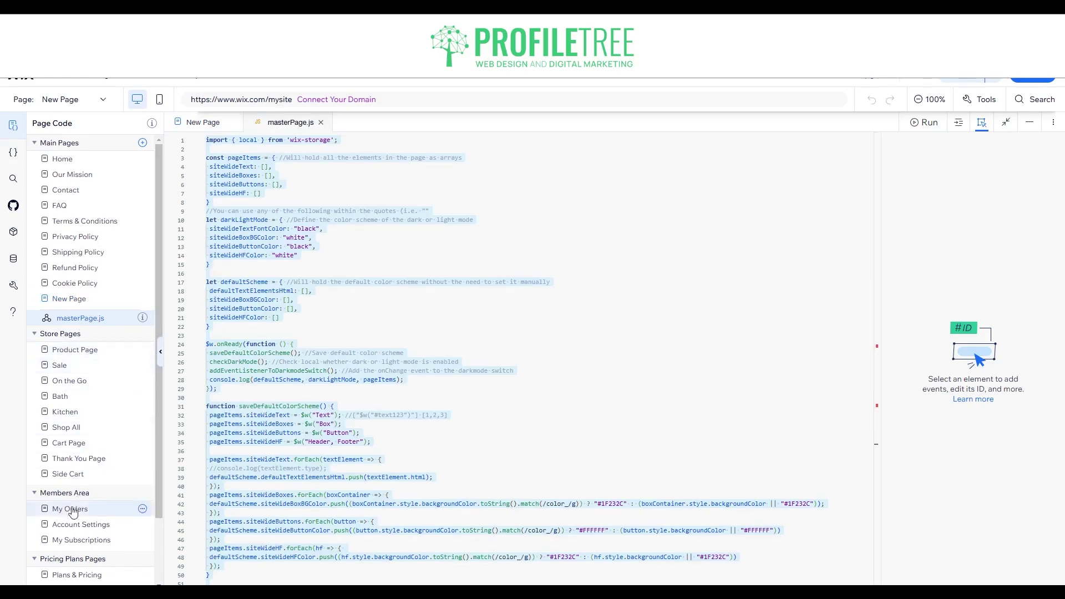
Step: Show the Backend & Public code files and review the Backend new-file options, then dismiss them
scroll(91, 530, "down", 2)
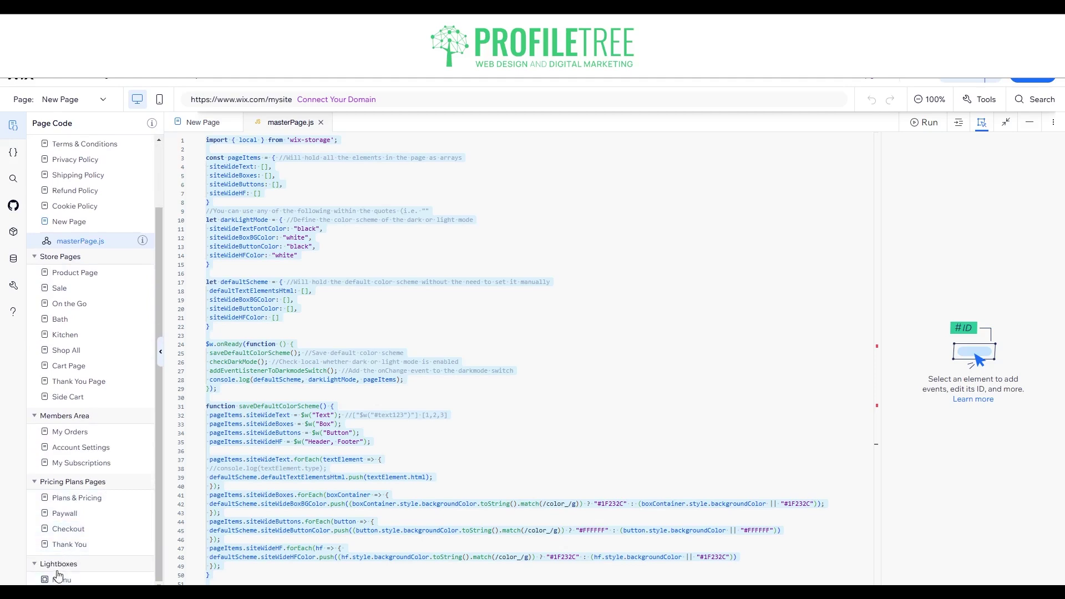
left_click(12, 154)
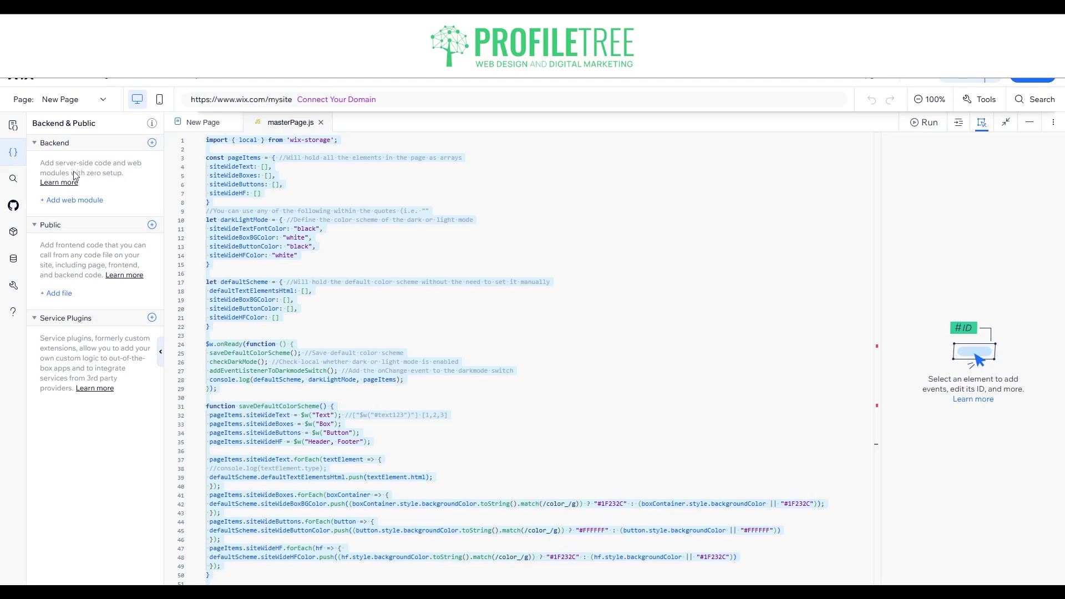
left_click(152, 143)
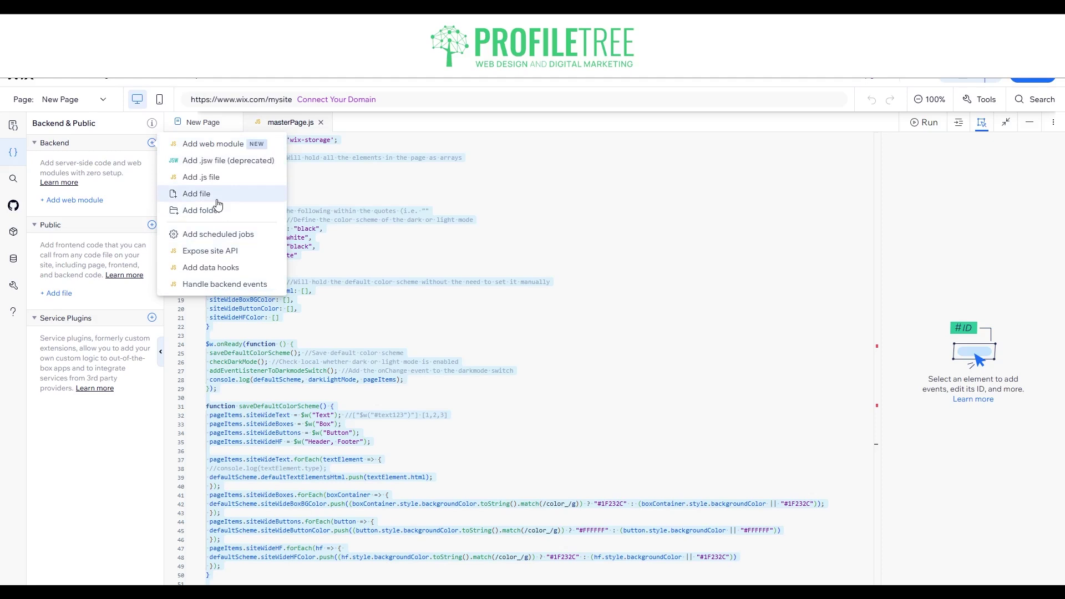
key("Escape")
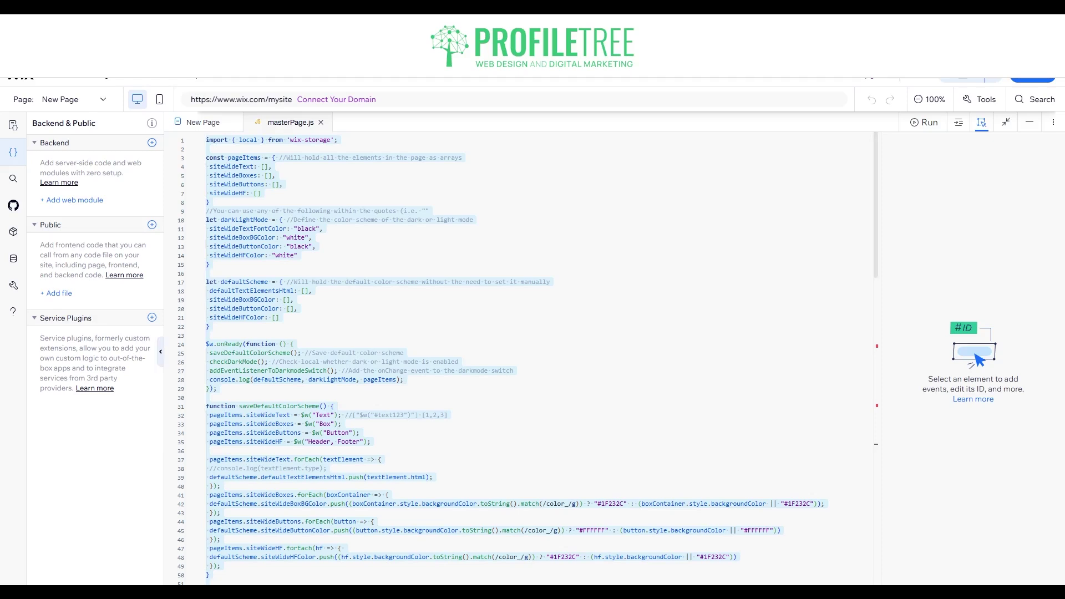
mouse_move(244, 220)
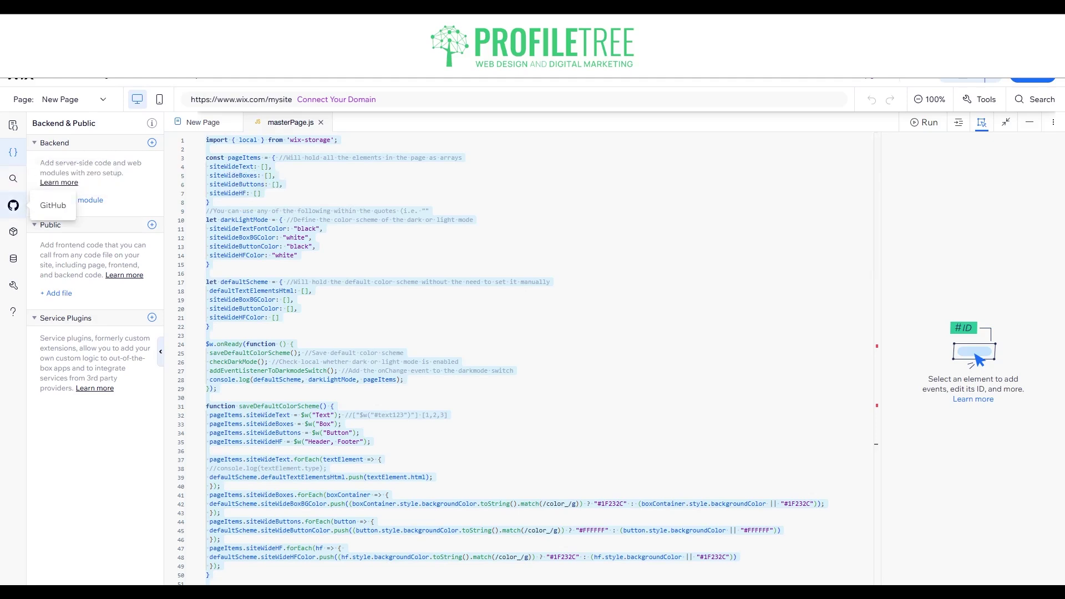
Step: View the Connect to GitHub panel, then bring up the Preview options
left_click(13, 206)
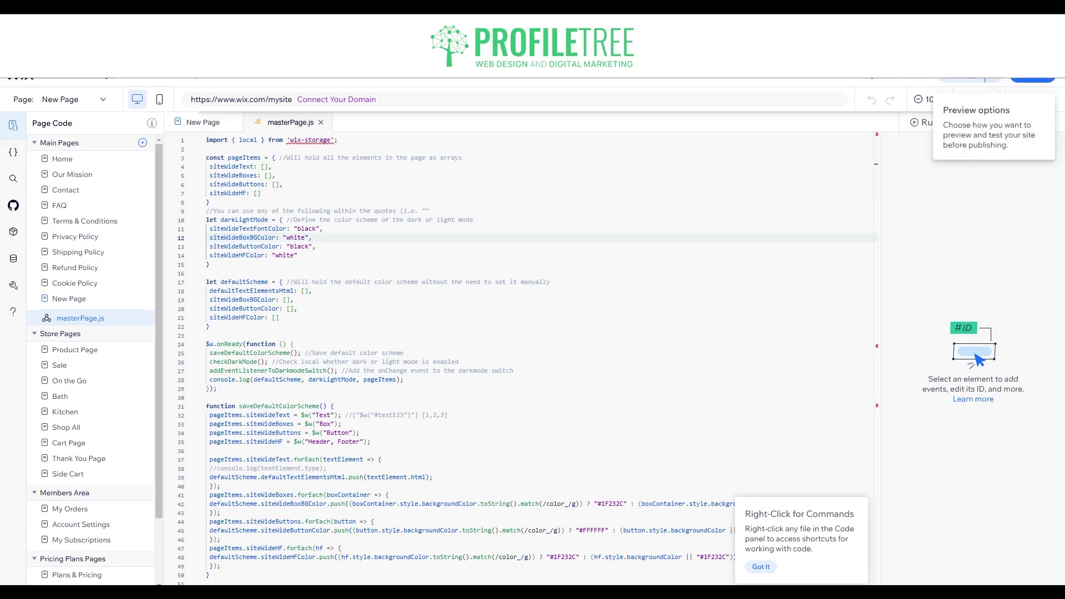
mouse_move(993, 83)
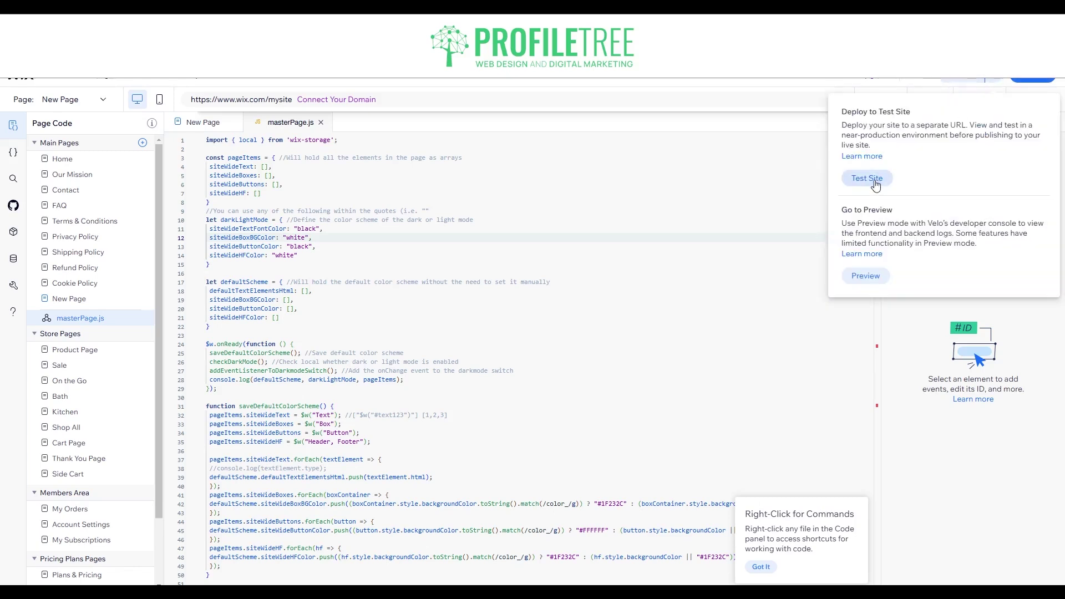